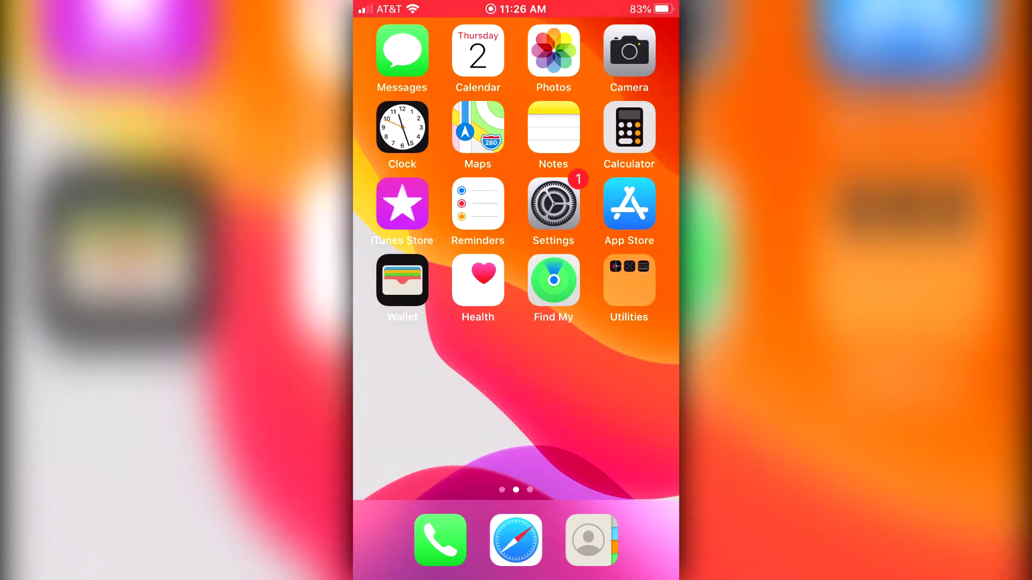
- Open the App Store and go to Hearthstone's page to start a new review
click(629, 205)
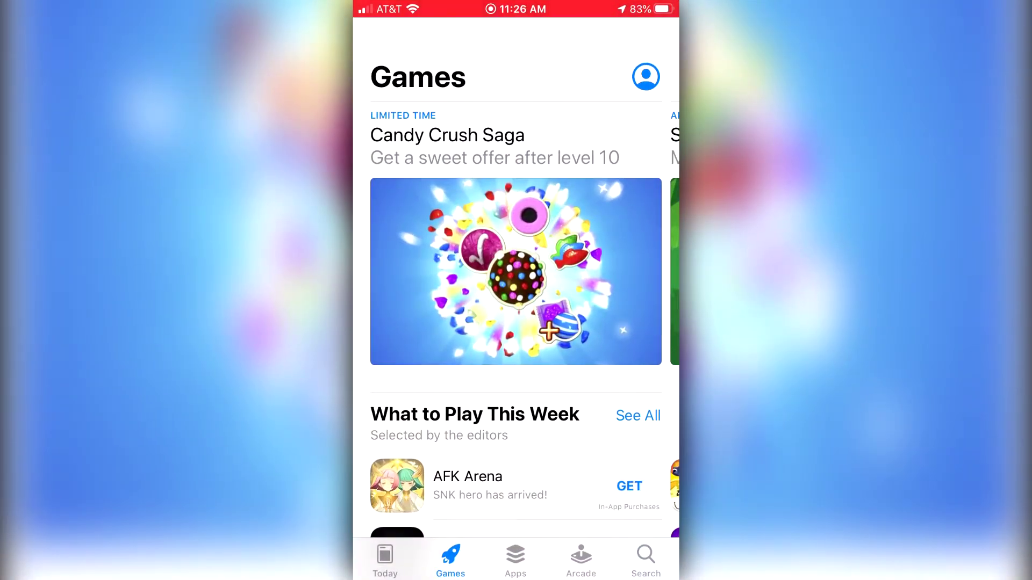
scroll(516, 322, down, 15)
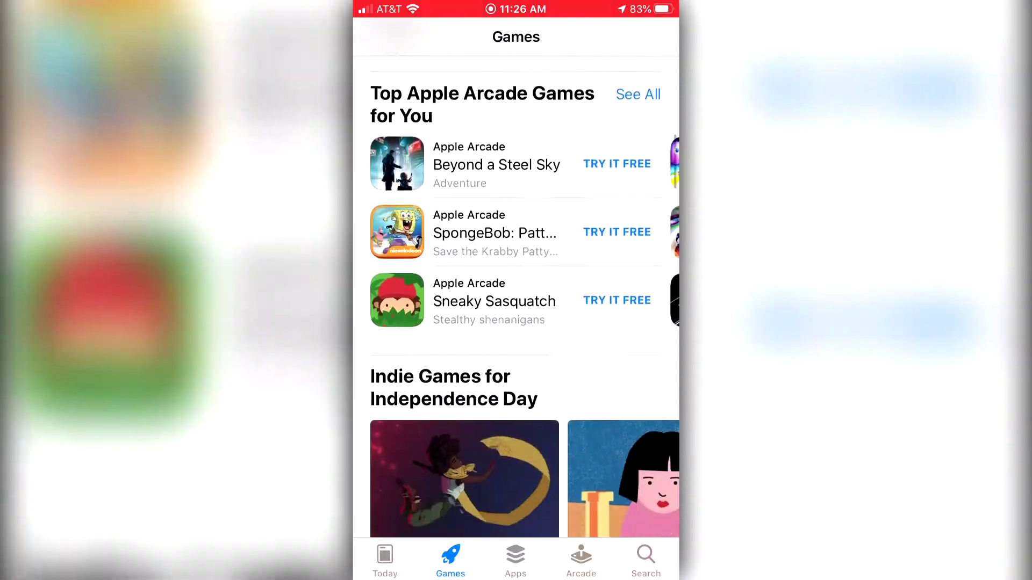
scroll(516, 323, down, 10)
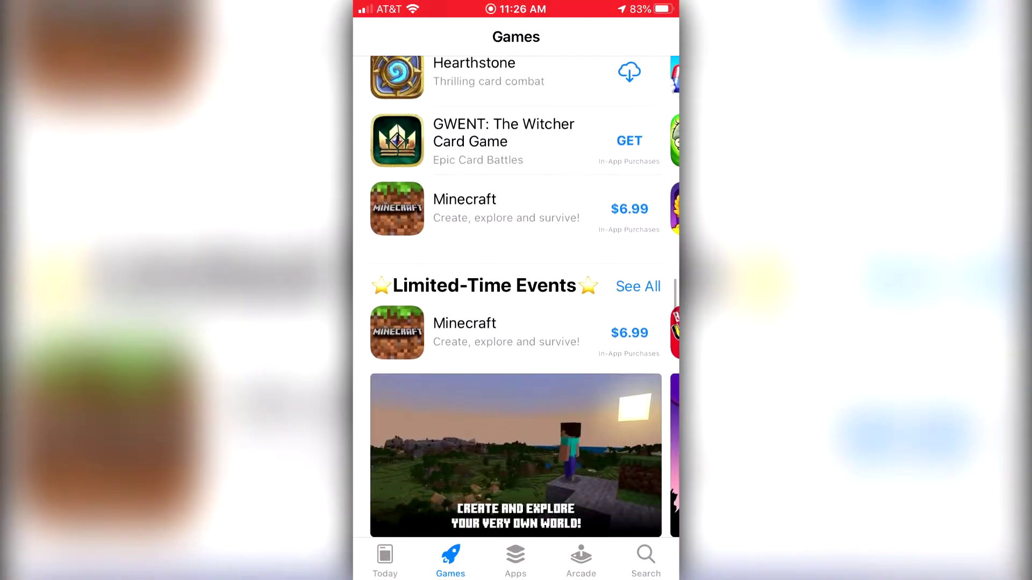
scroll(516, 323, up, 2)
click(476, 188)
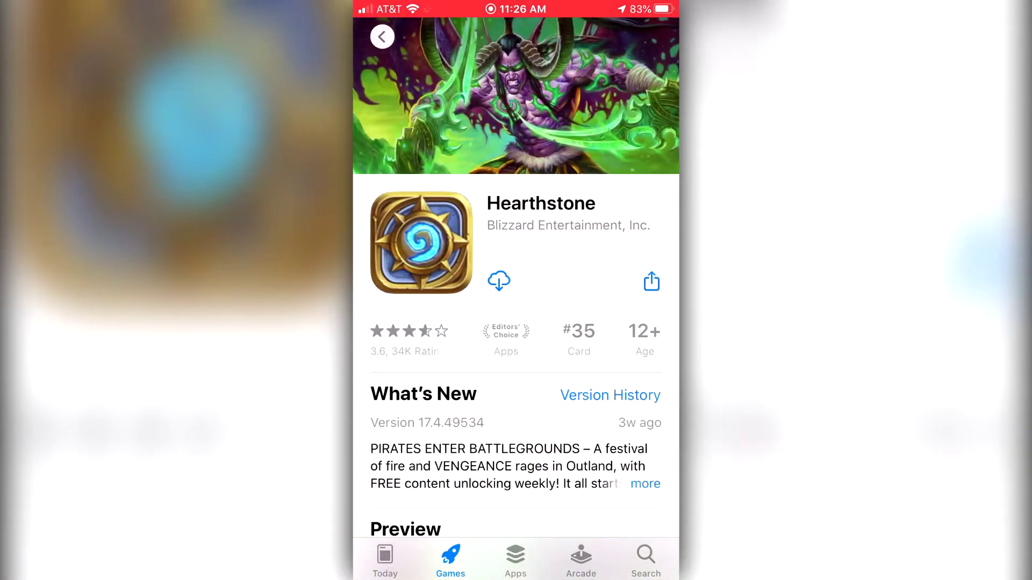
scroll(516, 323, down, 5)
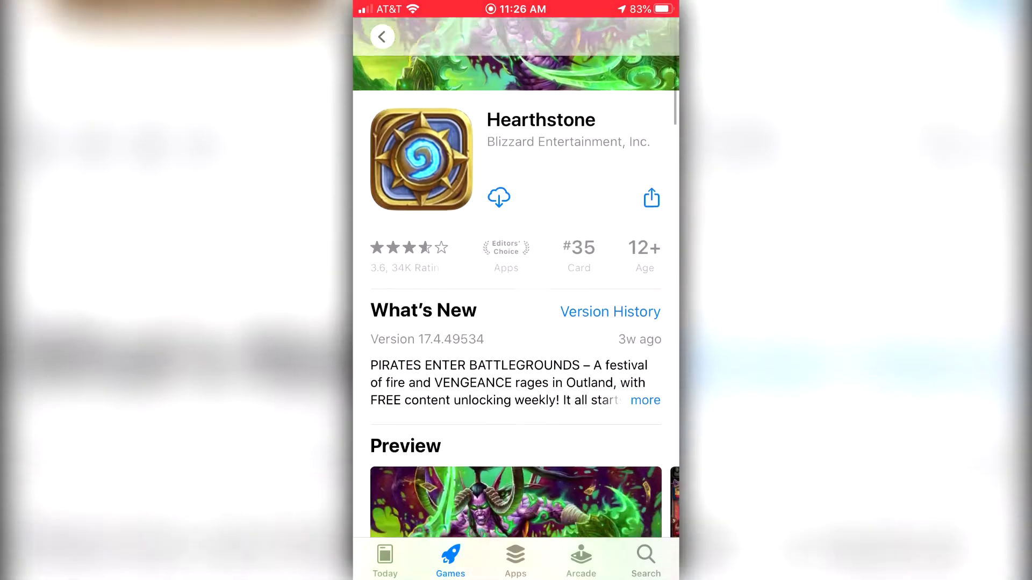
scroll(516, 322, down, 4)
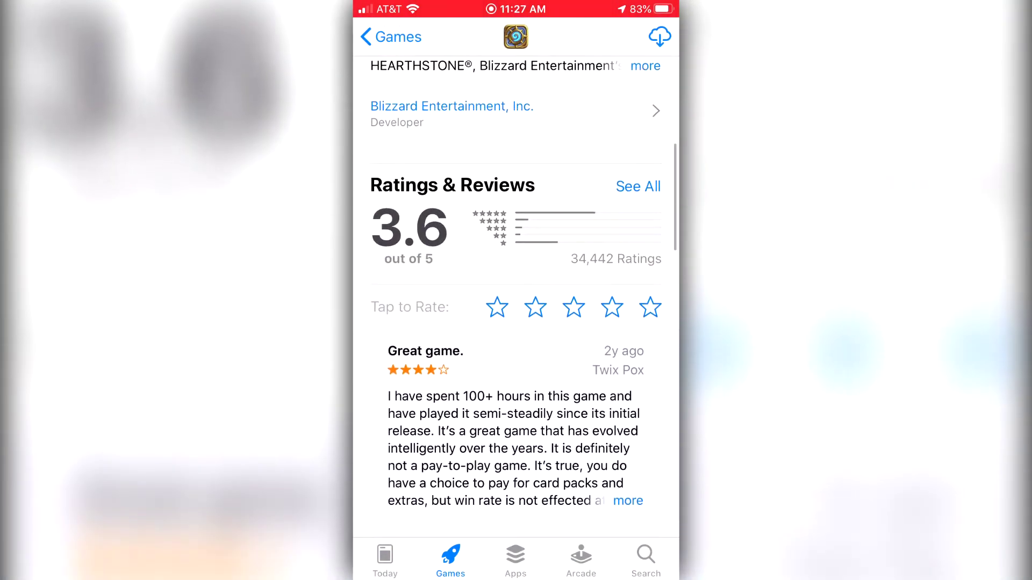
scroll(516, 323, down, 3)
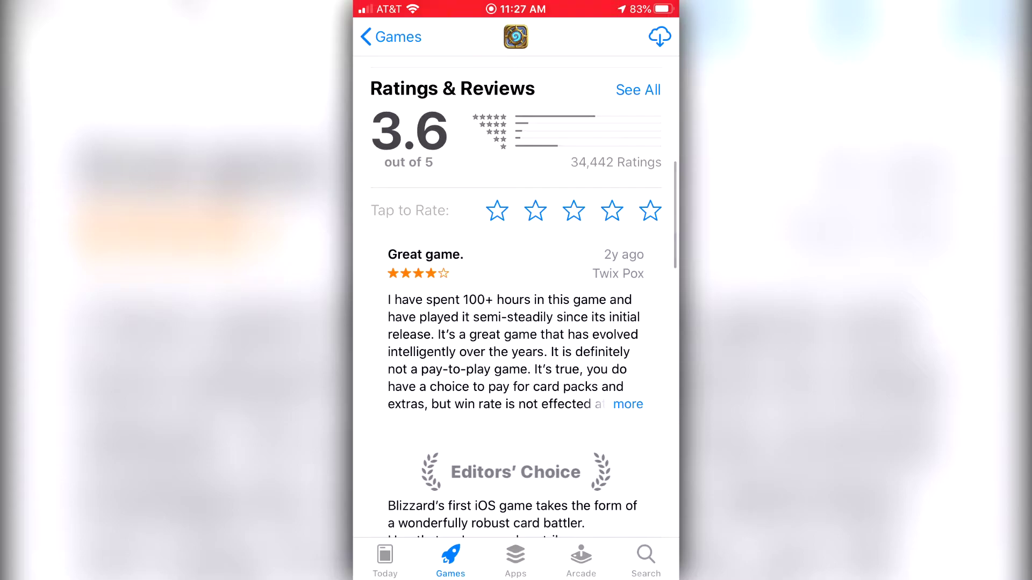
scroll(516, 323, down, 2)
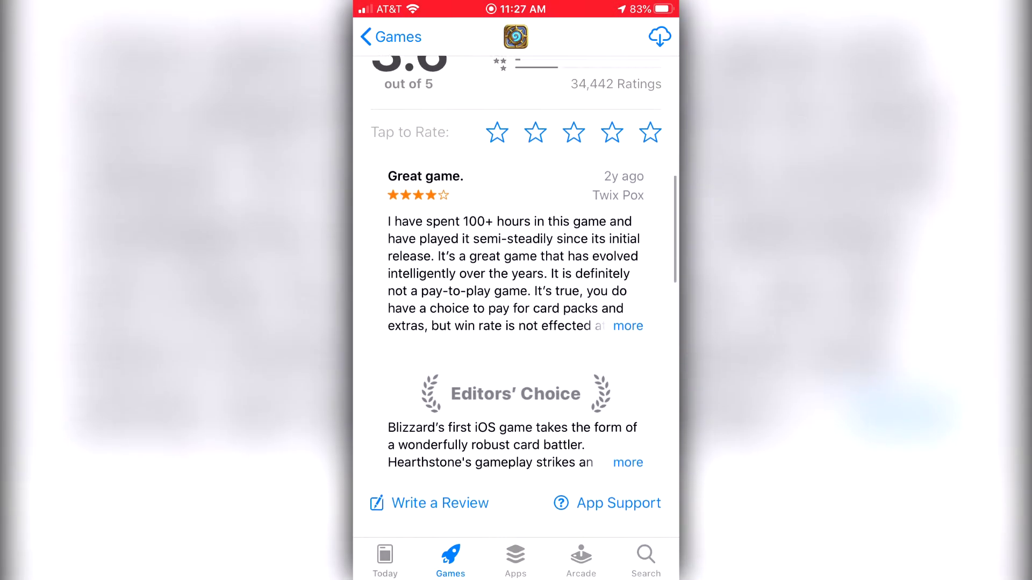
scroll(516, 323, up, 2)
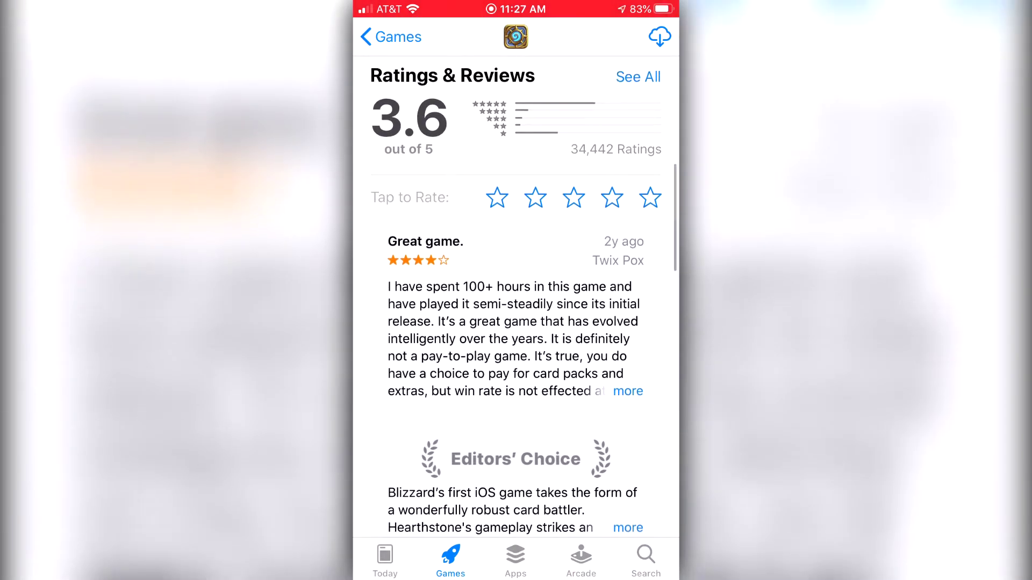
scroll(516, 323, down, 2)
scroll(516, 323, down, 2)
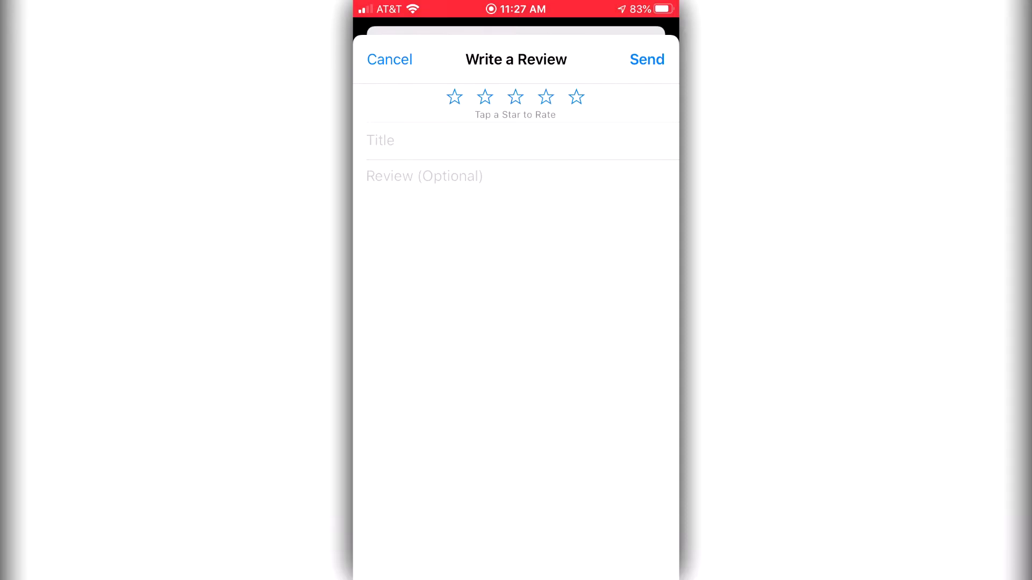
- Send a five-star Hearthstone review titled 'Great game!' reading 'Solid gameplay'
click(576, 96)
click(443, 141)
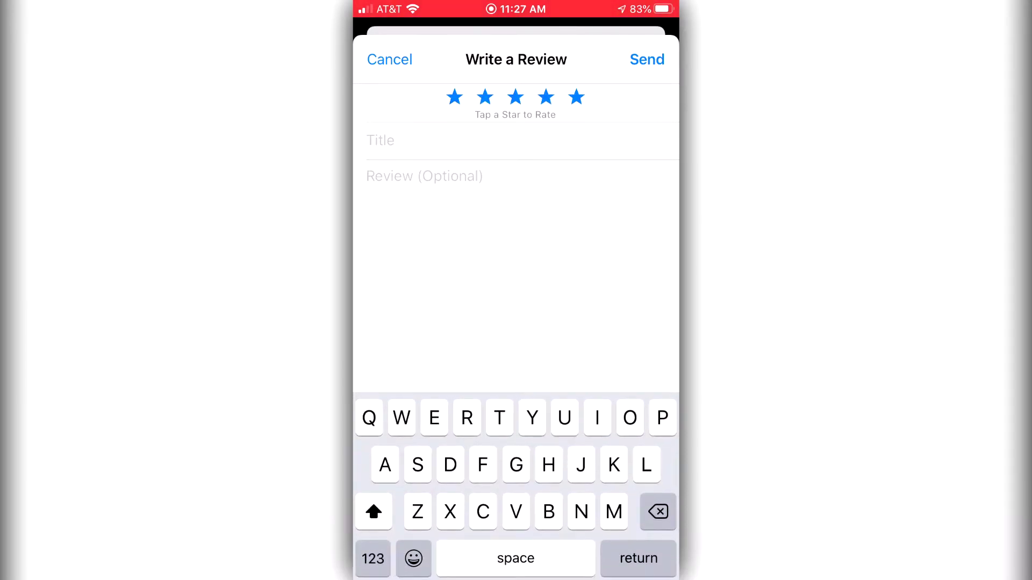
text(Great game)
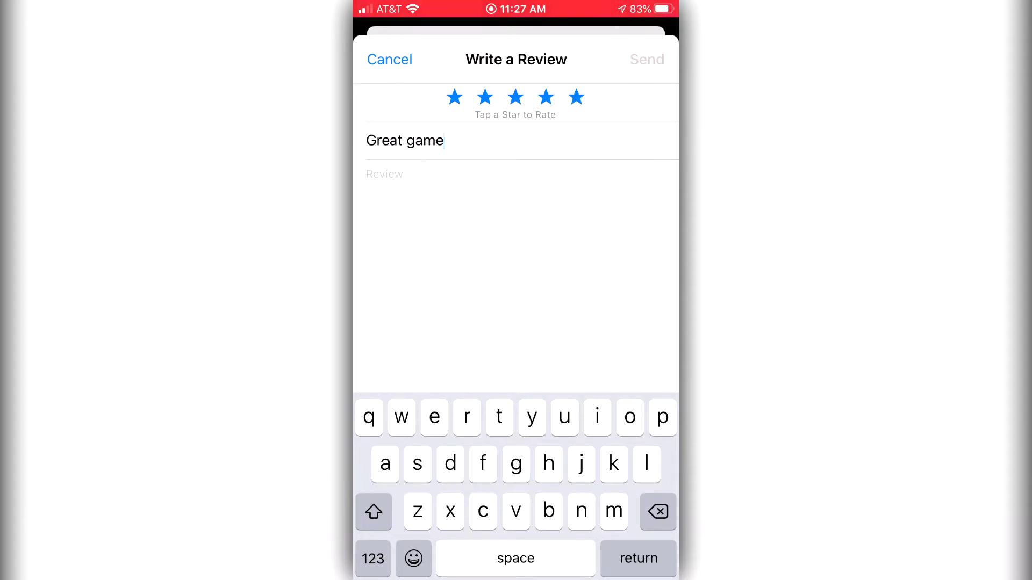
click(373, 558)
text(!)
key(Return)
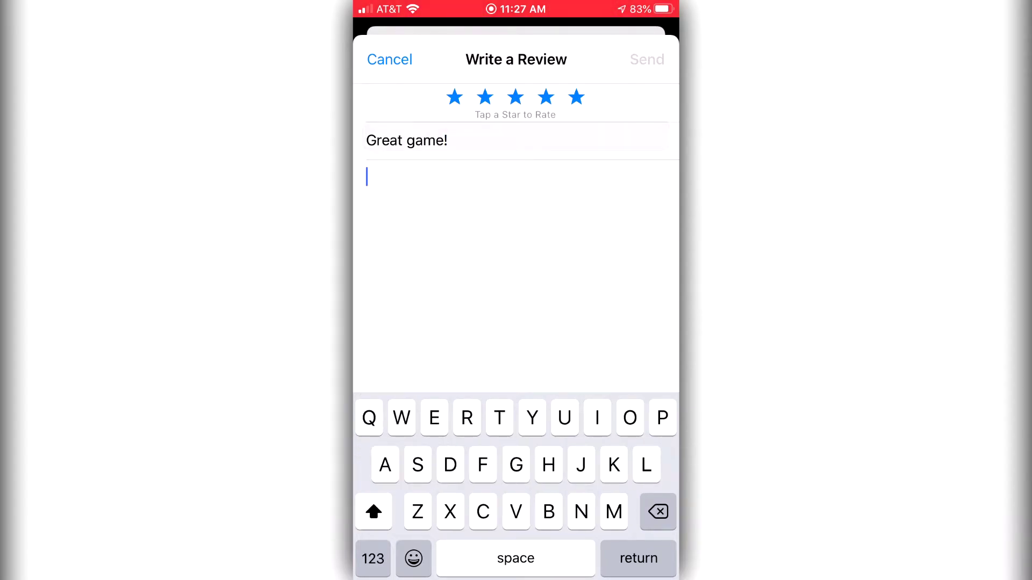
text(Solid gameplay)
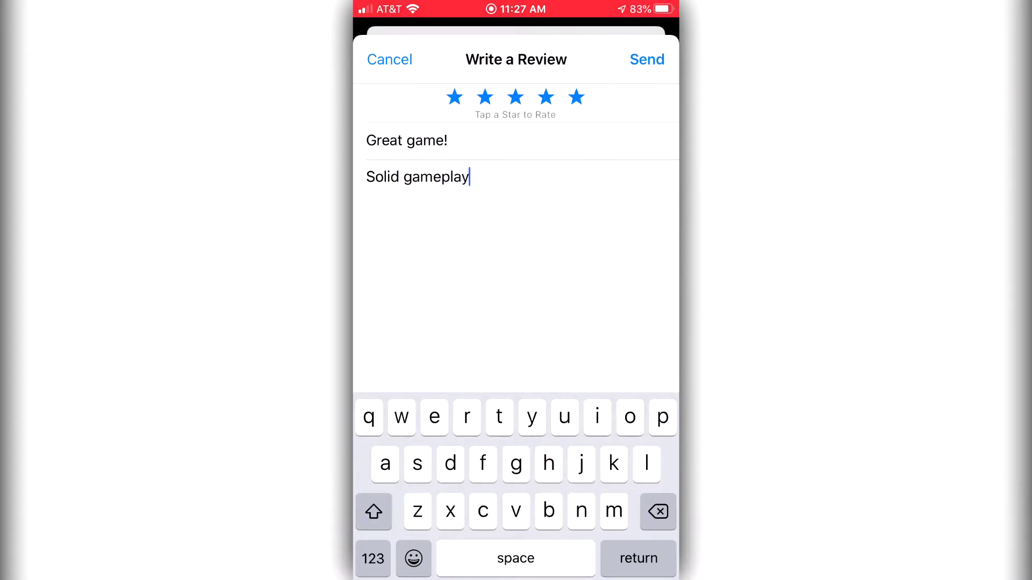
click(646, 59)
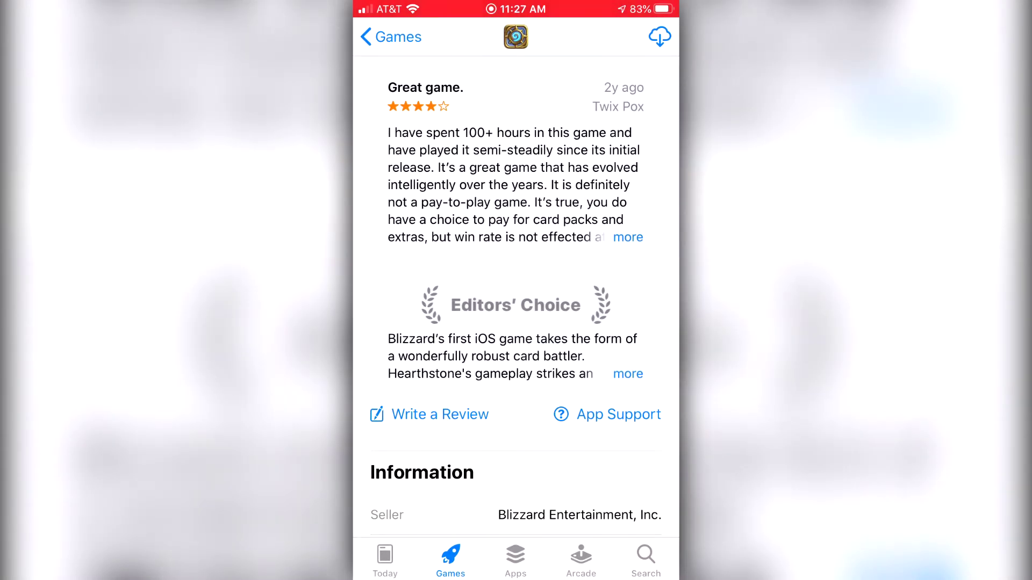
scroll(515, 291, up, 3)
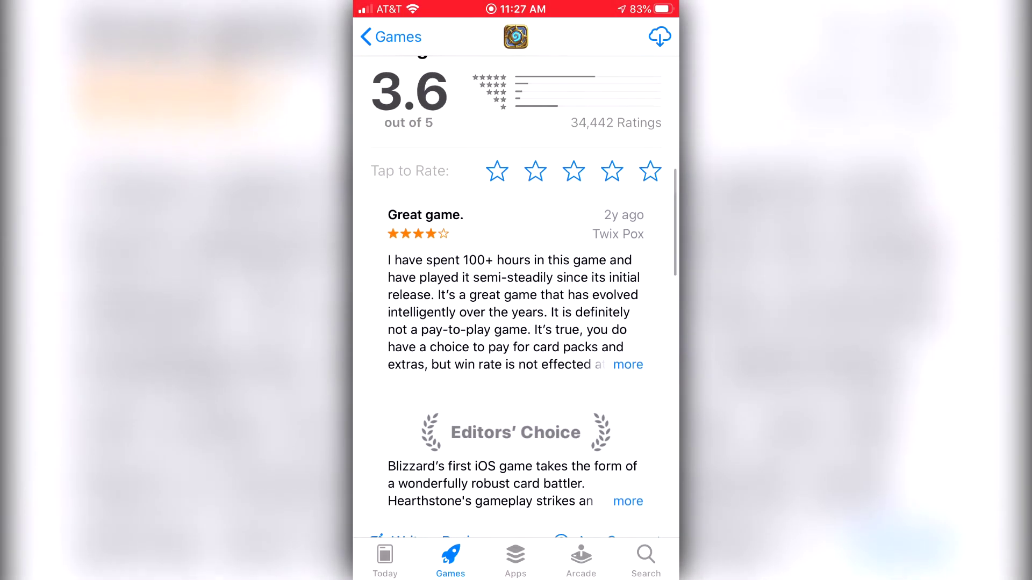
scroll(516, 322, down, 1)
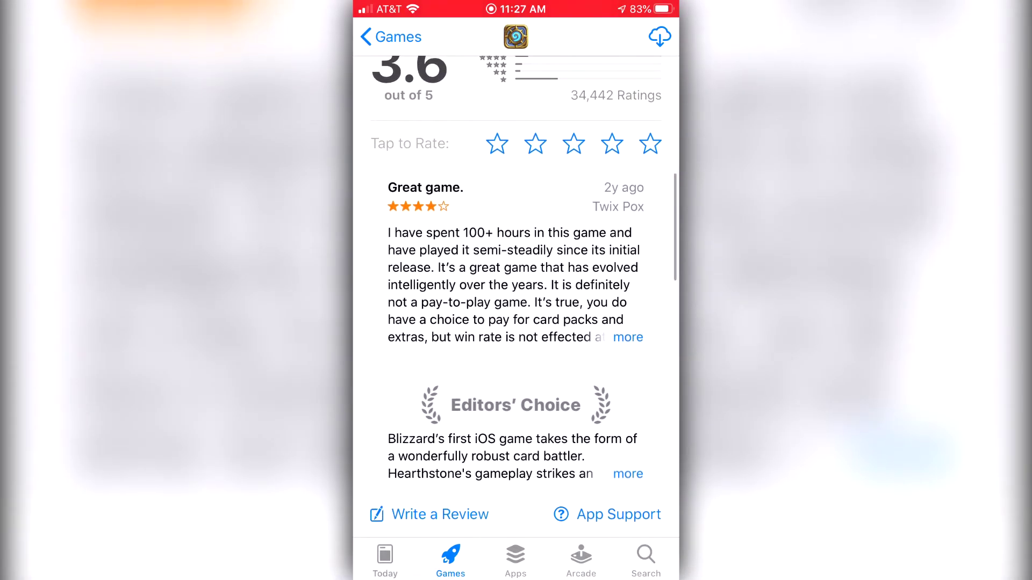
scroll(516, 322, down, 1)
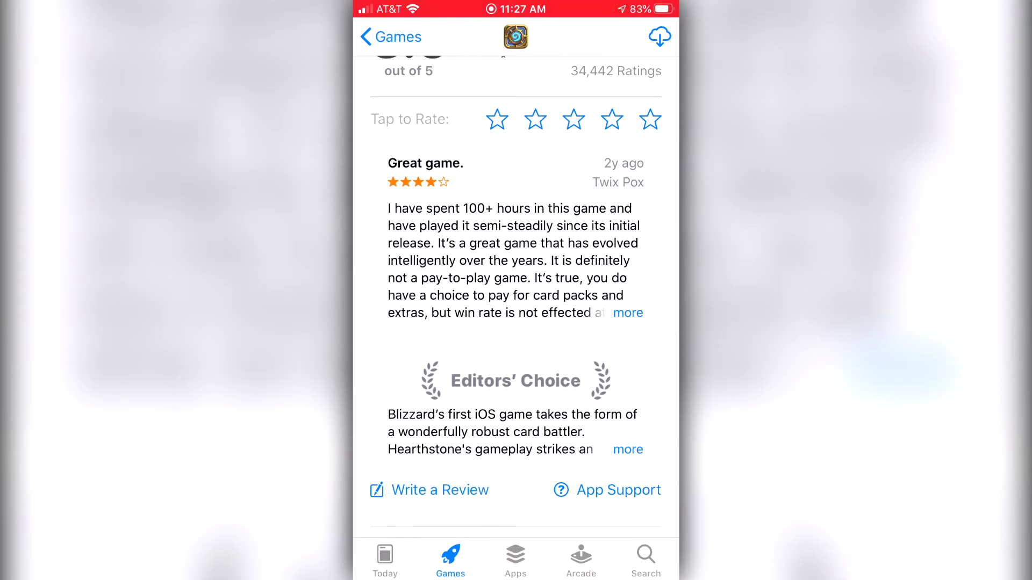
- Append ' and fun visuals' to the Hearthstone review body, resend it, and return to the home screen
click(440, 491)
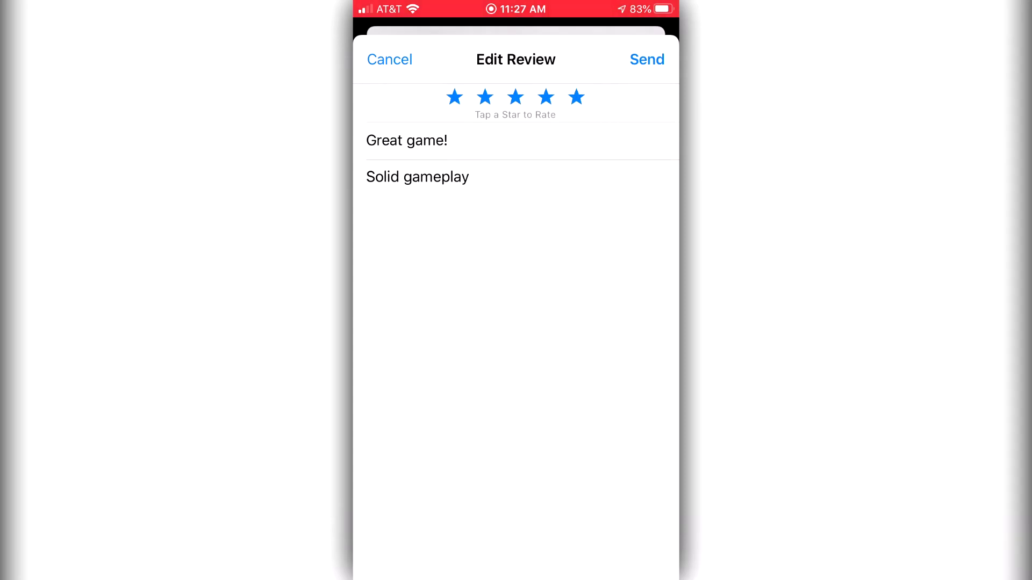
click(471, 176)
text(and fu)
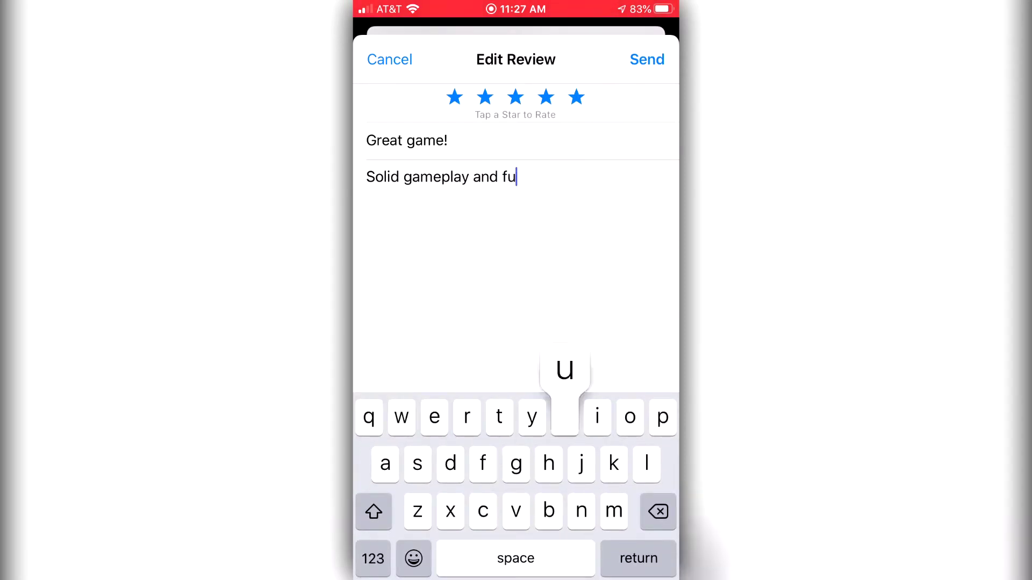
text(n )
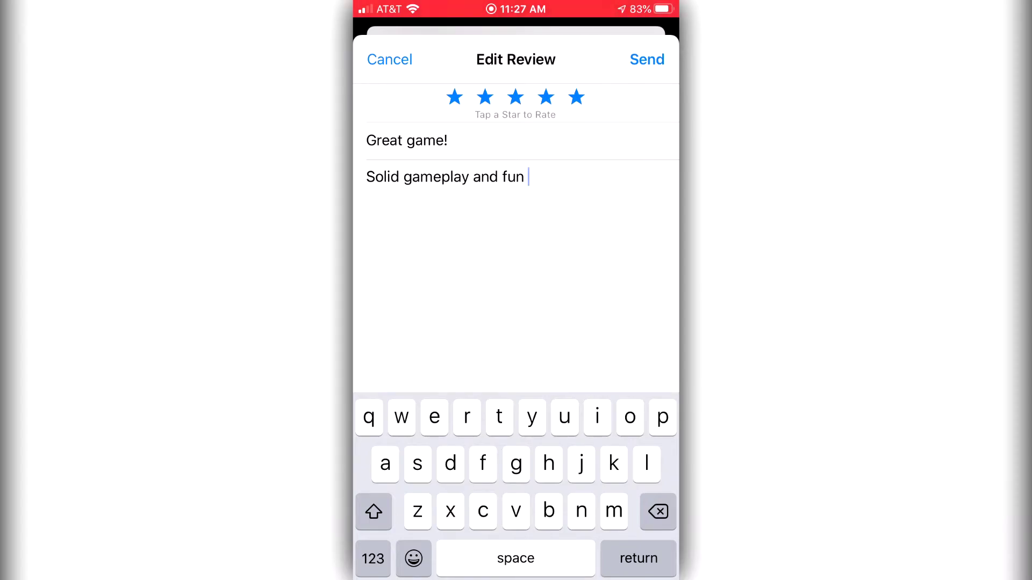
text(visuals)
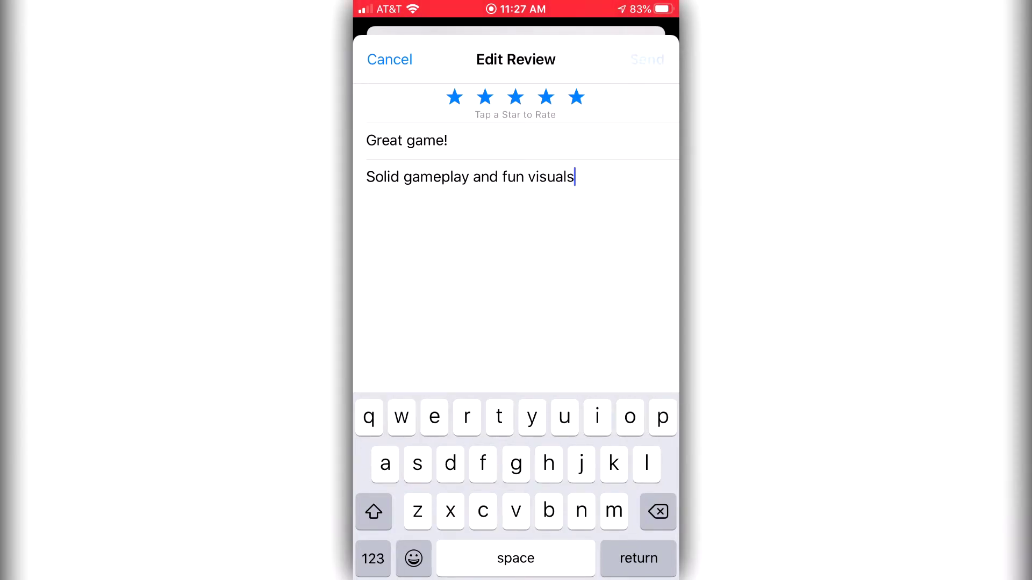
click(646, 59)
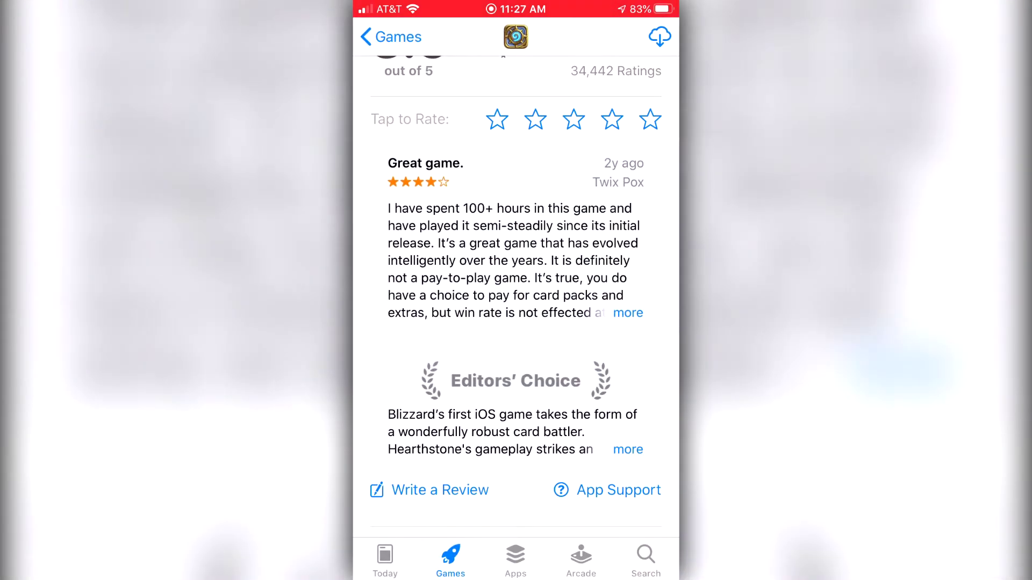
key(super)
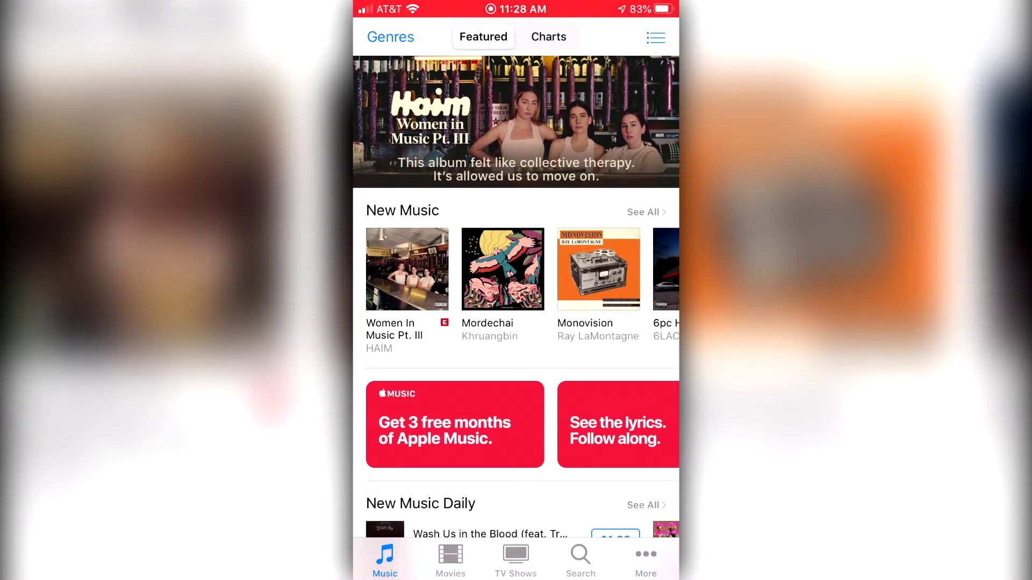
scroll(516, 290, down, 5)
scroll(516, 291, down, 10)
scroll(516, 290, down, 10)
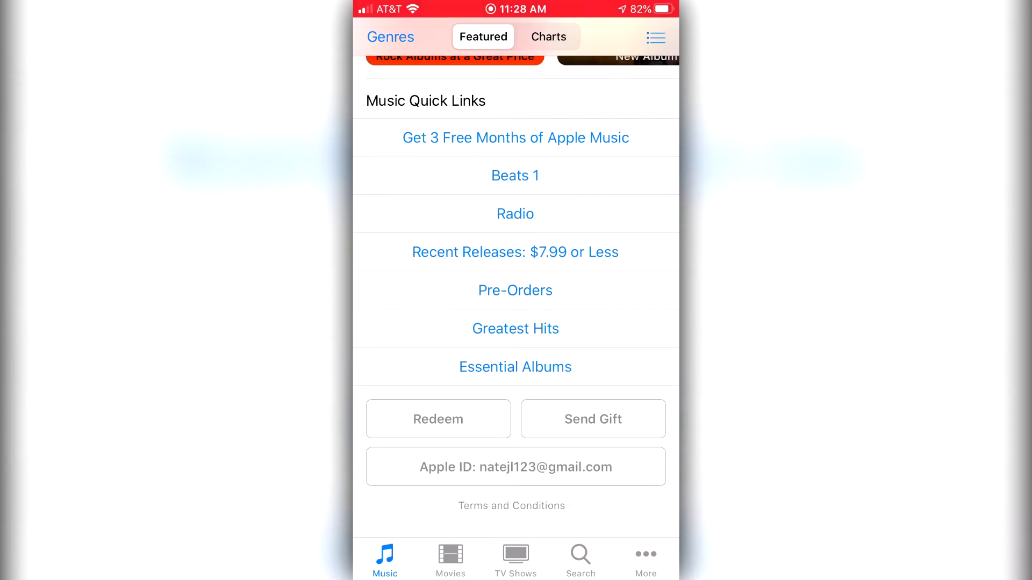
- View the Apple ID account settings and open its Ratings and Reviews list
click(516, 466)
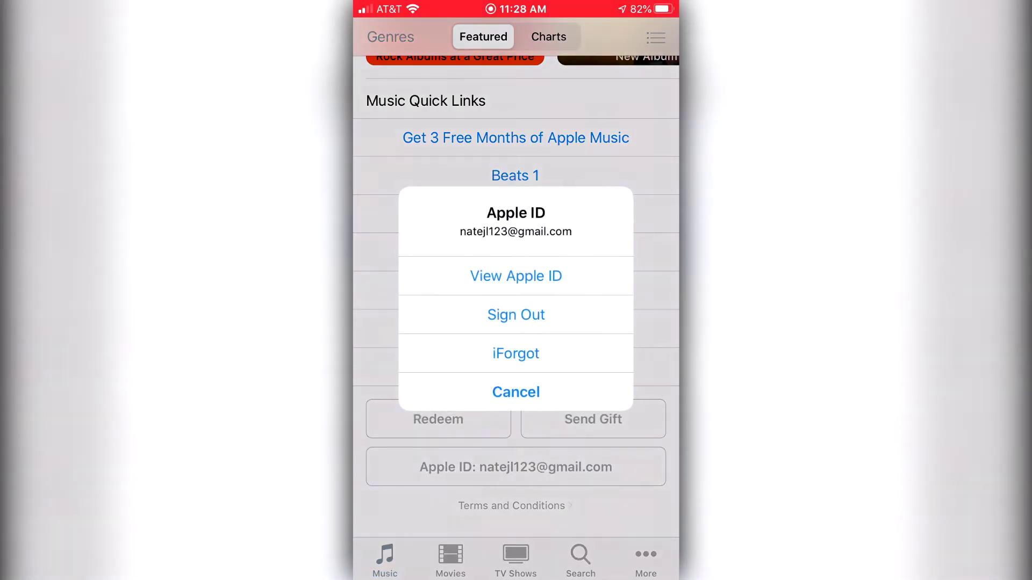
click(516, 276)
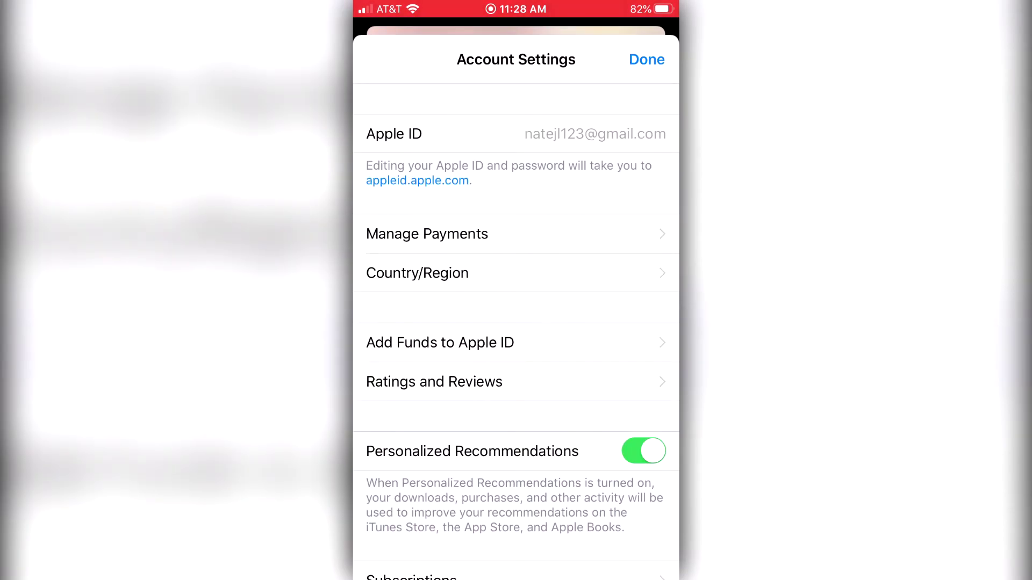
click(433, 381)
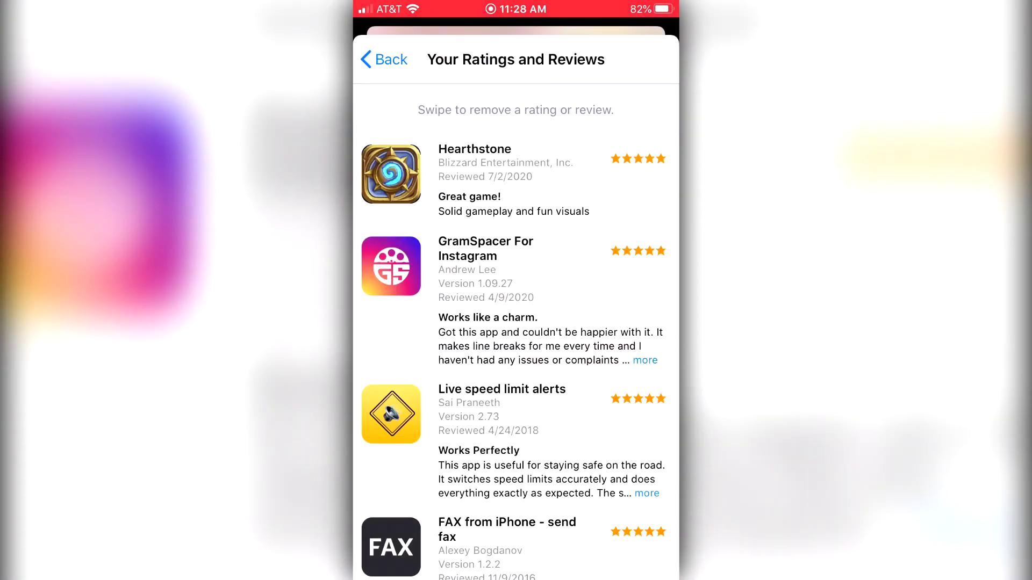
scroll(515, 323, down, 5)
scroll(516, 322, up, 5)
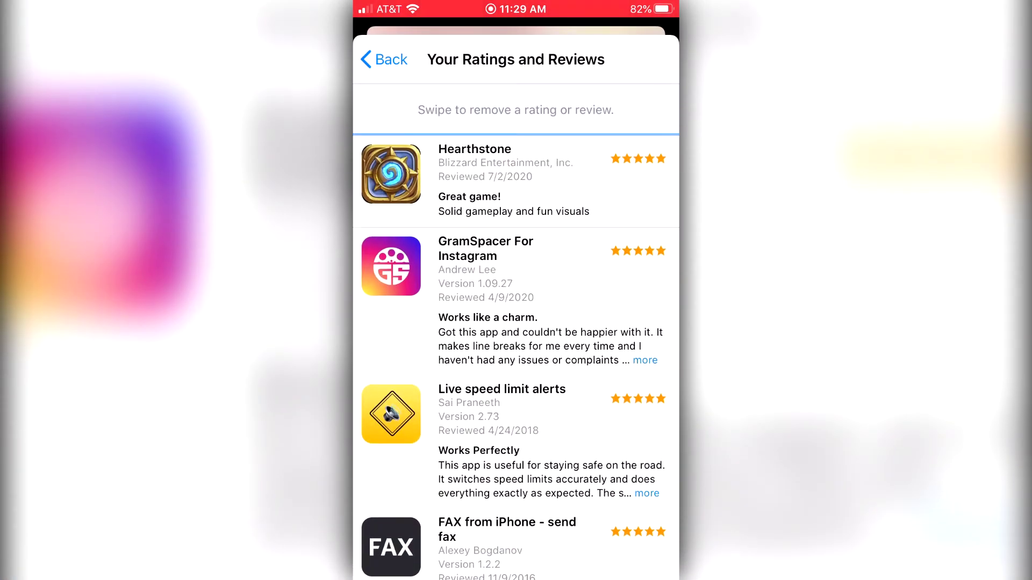
- Remove the Hearthstone review from the Ratings and Reviews list
drag(564, 182, 451, 181)
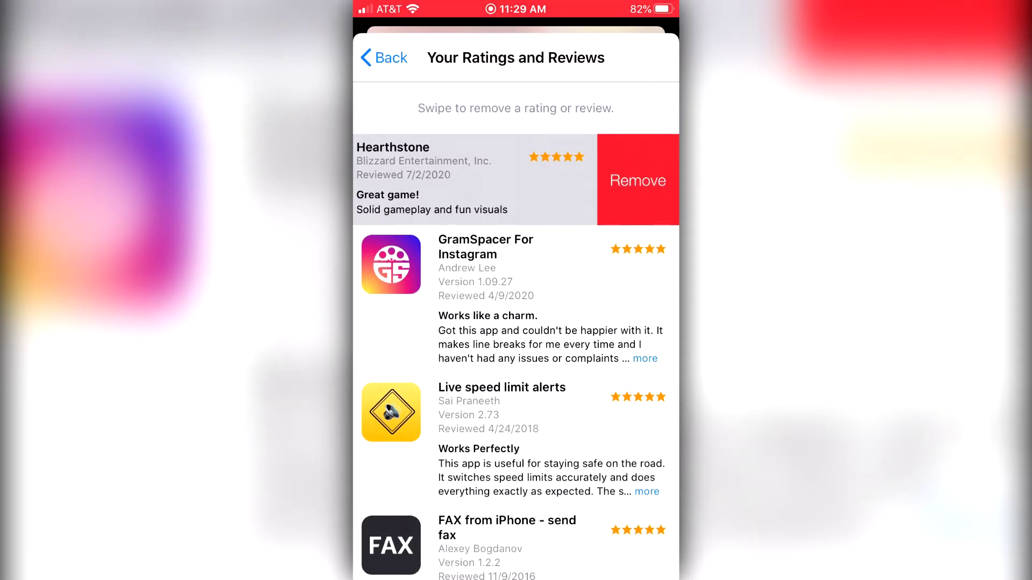
click(637, 182)
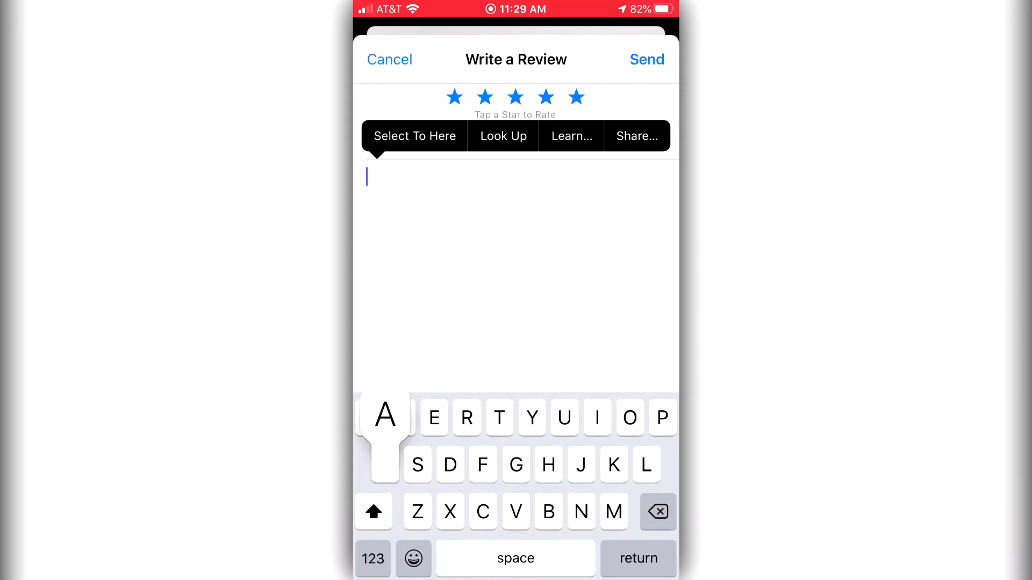
text(Asdf)
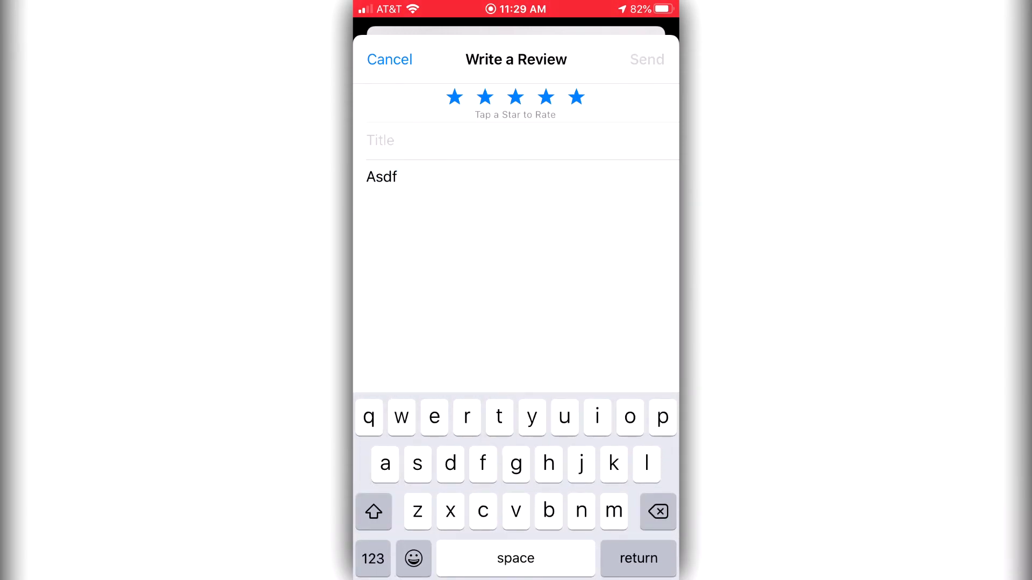
- Clear and discard the new Hearthstone review draft, then switch back to the iTunes Store
key(BackSpace)
key(BackSpace)
key(BackSpace)
key(BackSpace)
drag(576, 96, 455, 96)
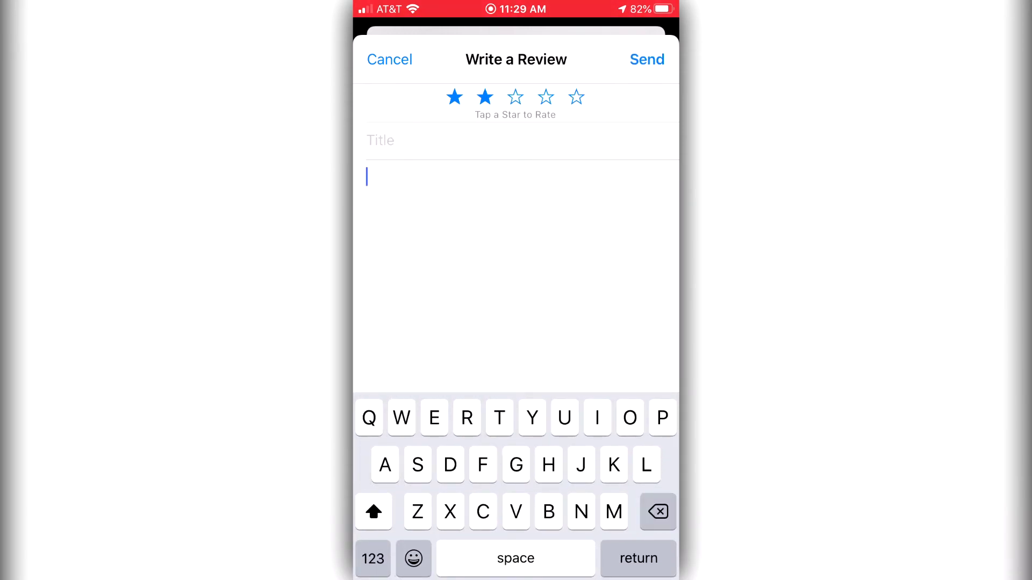
drag(516, 59, 516, 444)
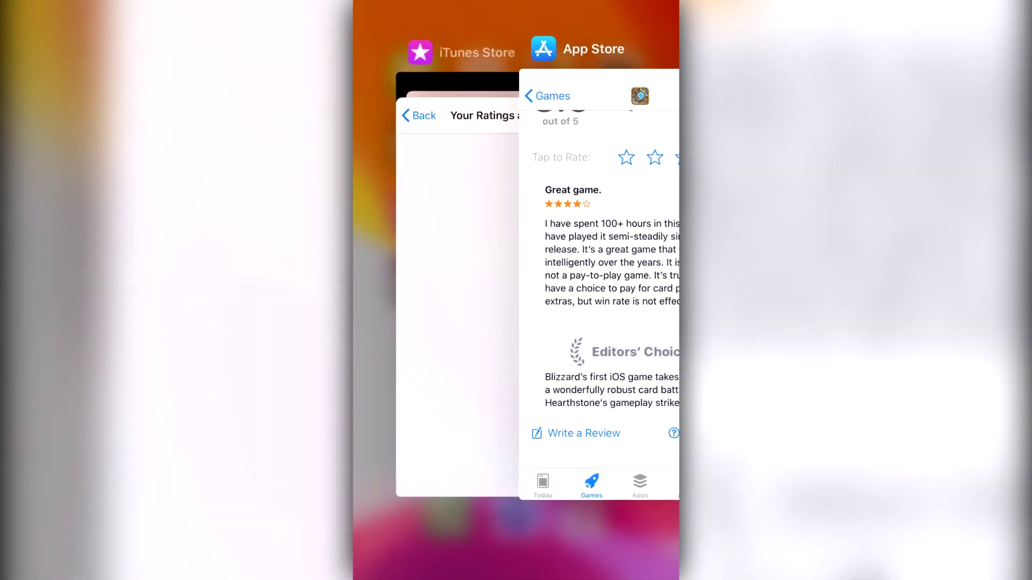
drag(597, 322, 596, 49)
click(508, 282)
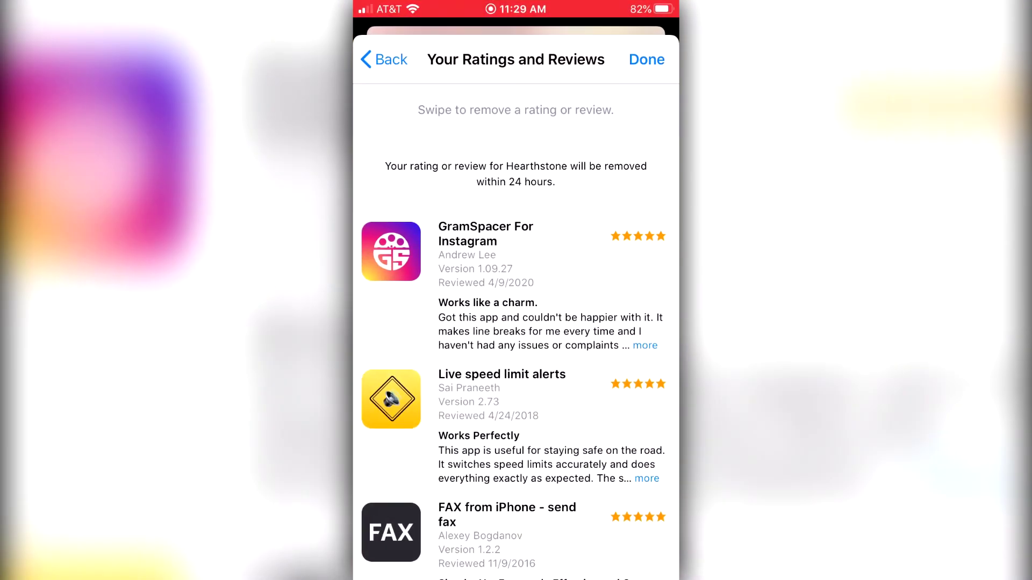